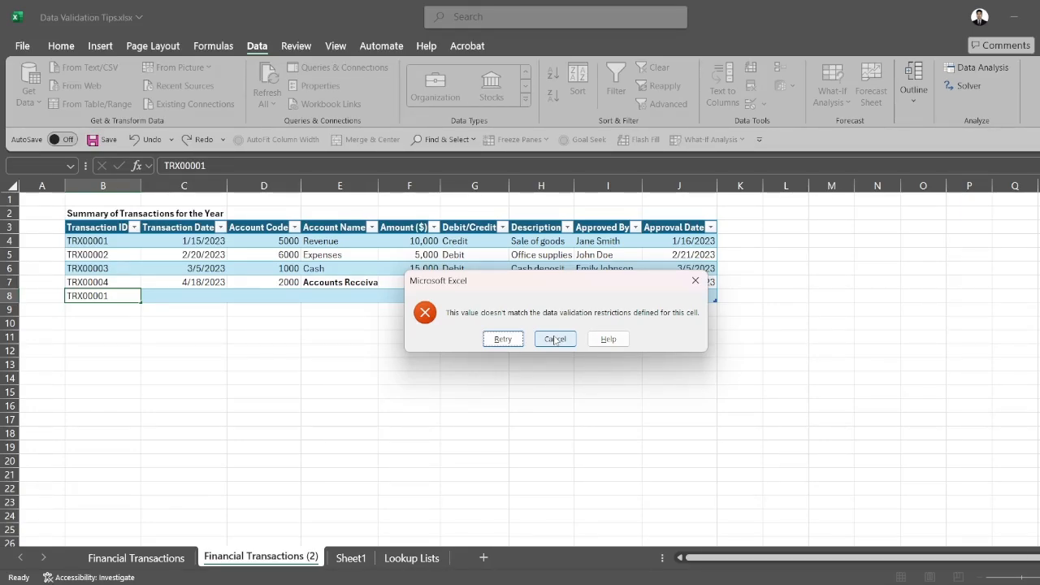
# Add a data validation input message to B4:B7, titled "Transaction ID", reading "Please make sure that there are no duplicate Transaction IDs".
pyautogui.click(556, 340)
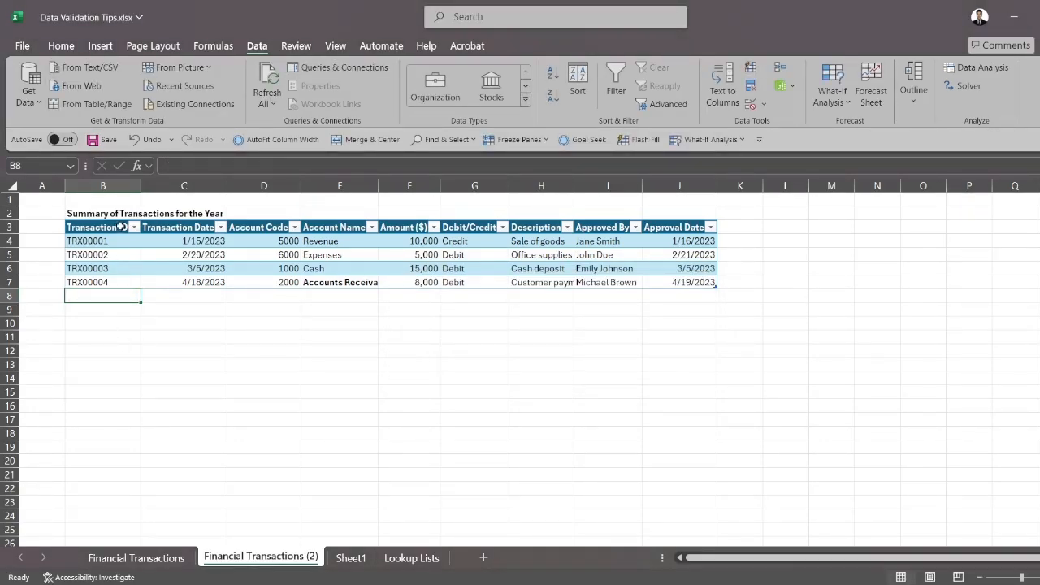
pyautogui.moveTo(117, 239); pyautogui.dragTo(120, 282)
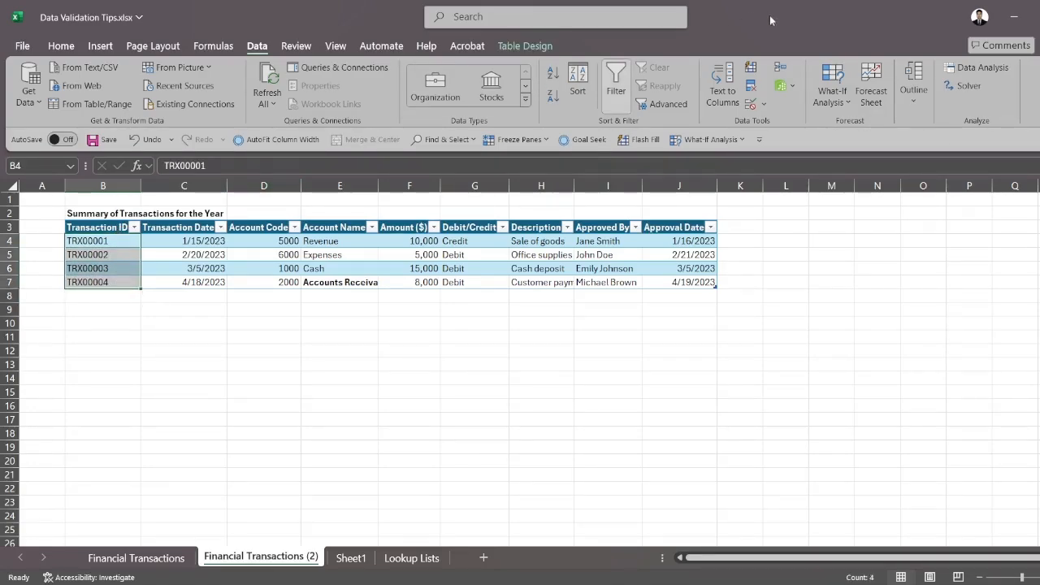
pyautogui.click(751, 110)
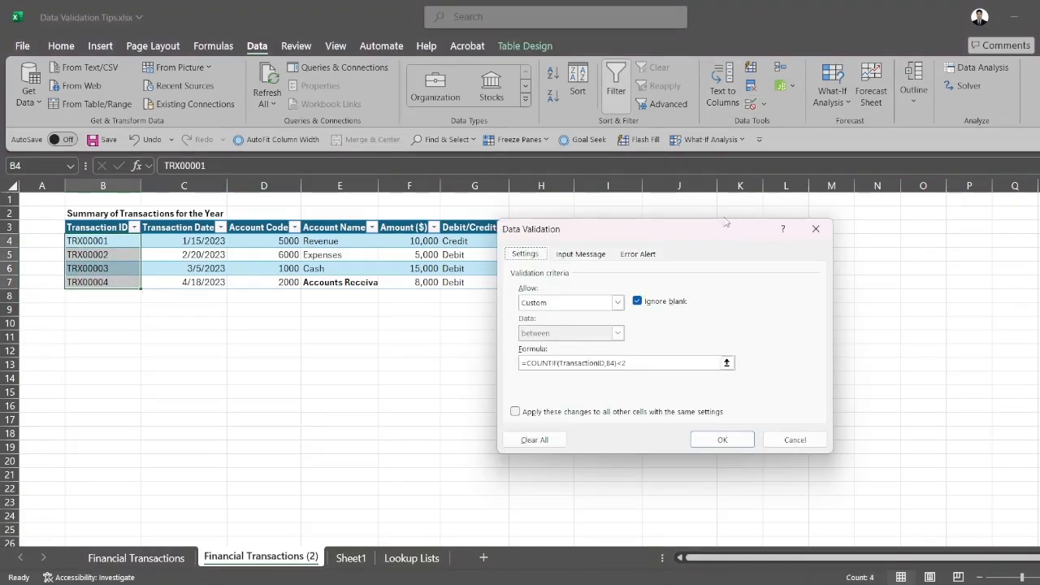
pyautogui.click(602, 256)
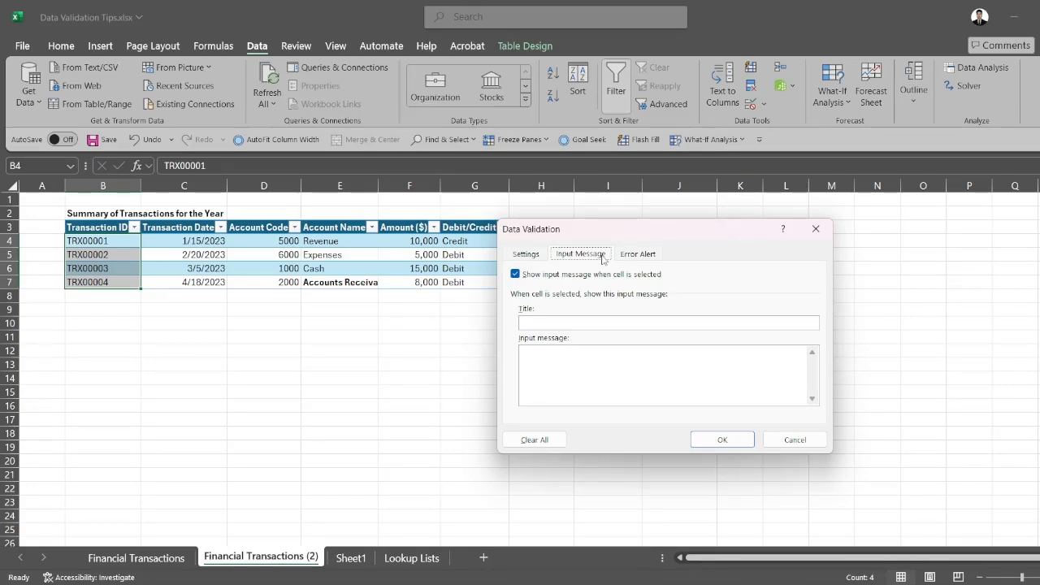
pyautogui.click(607, 322)
pyautogui.write('Transaction ID')
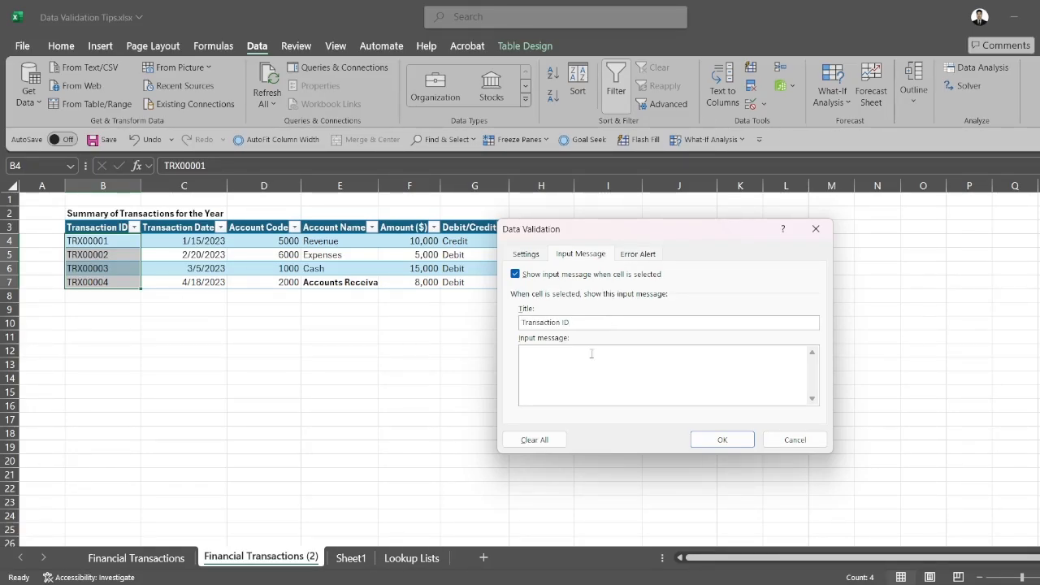
pyautogui.click(571, 362)
pyautogui.write('Please make sure that there are no duplicate Tra')
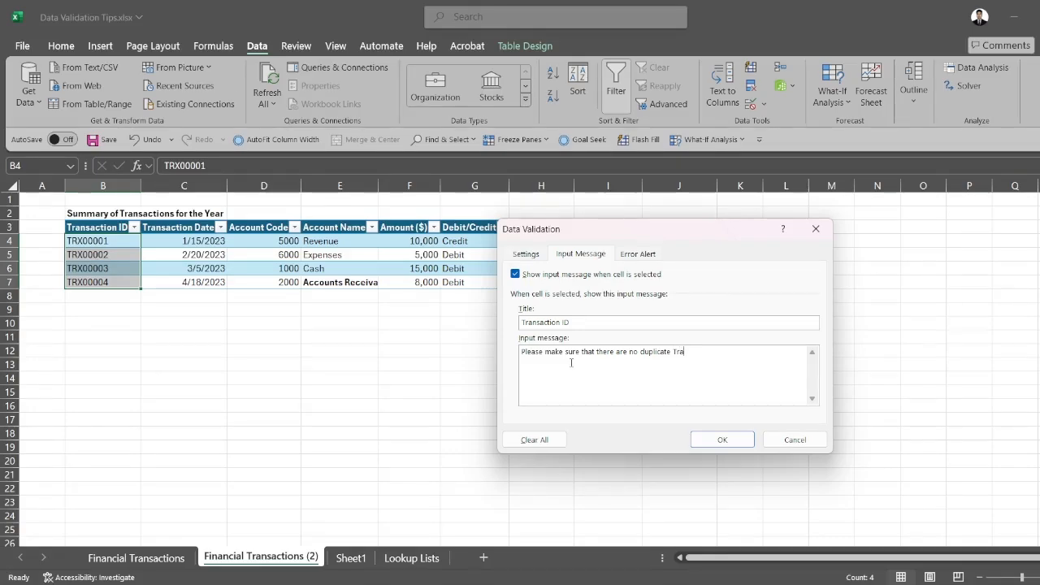
pyautogui.write('nsaction IDs')
pyautogui.click(723, 440)
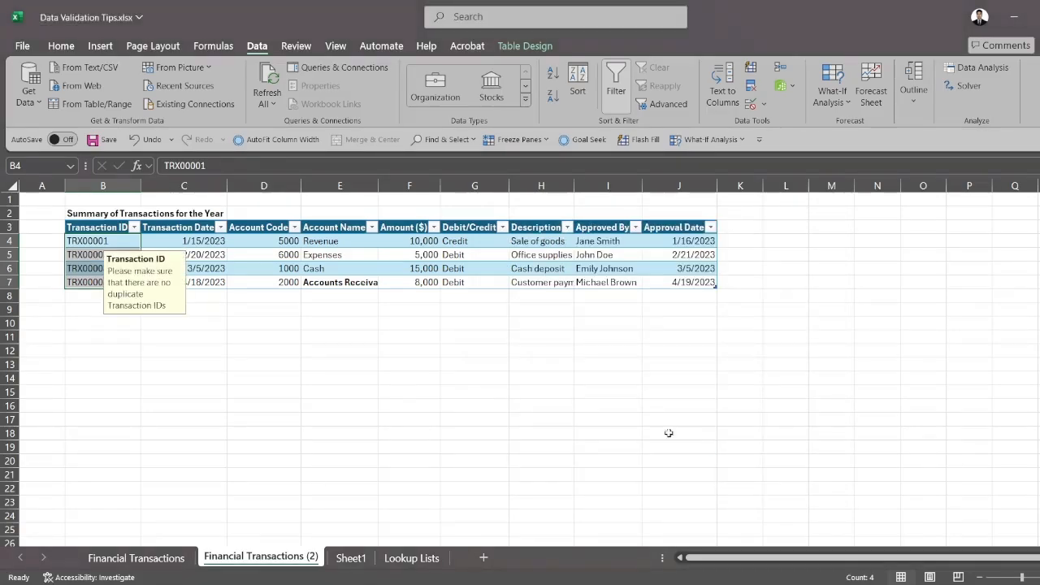
# Check the input message on the Transaction ID cells B4 to B6.
pyautogui.click(412, 392)
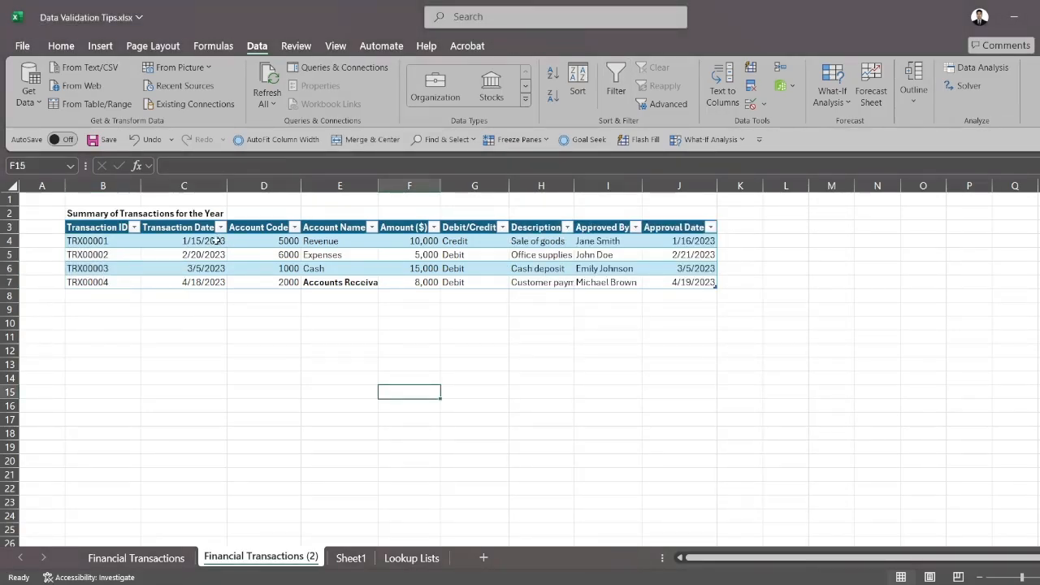
pyautogui.click(136, 239)
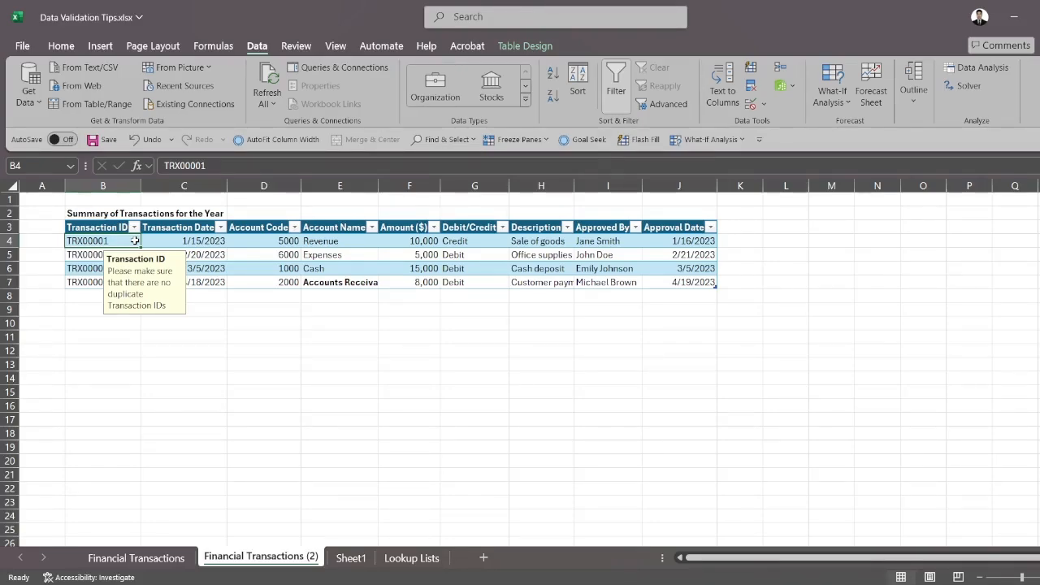
pyautogui.press('Down')
pyautogui.press('Down')
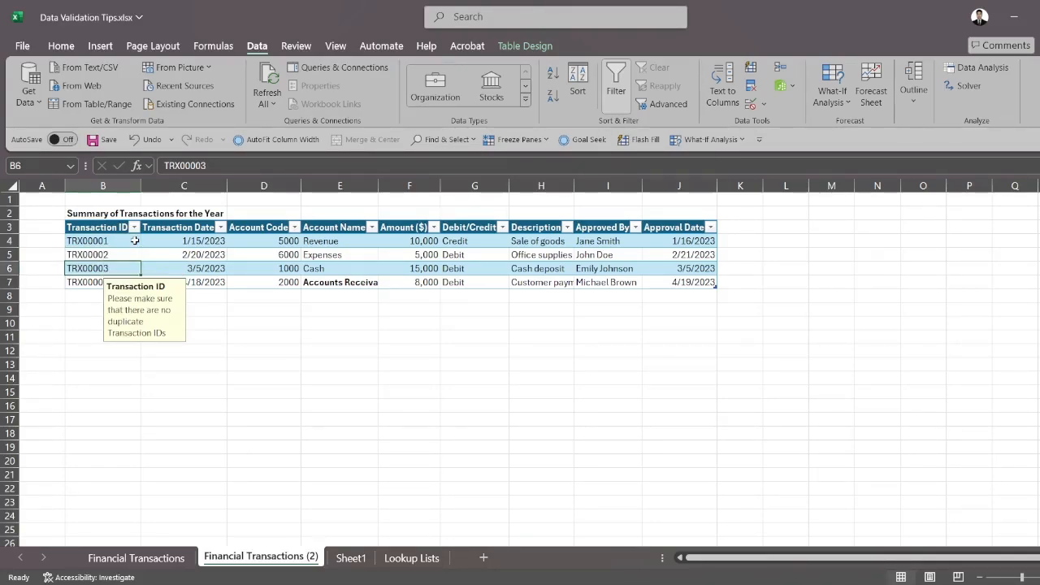
# Give the data validation error alert for B4:B7 the title "Duplicate Detected".
pyautogui.moveTo(135, 241); pyautogui.dragTo(122, 282)
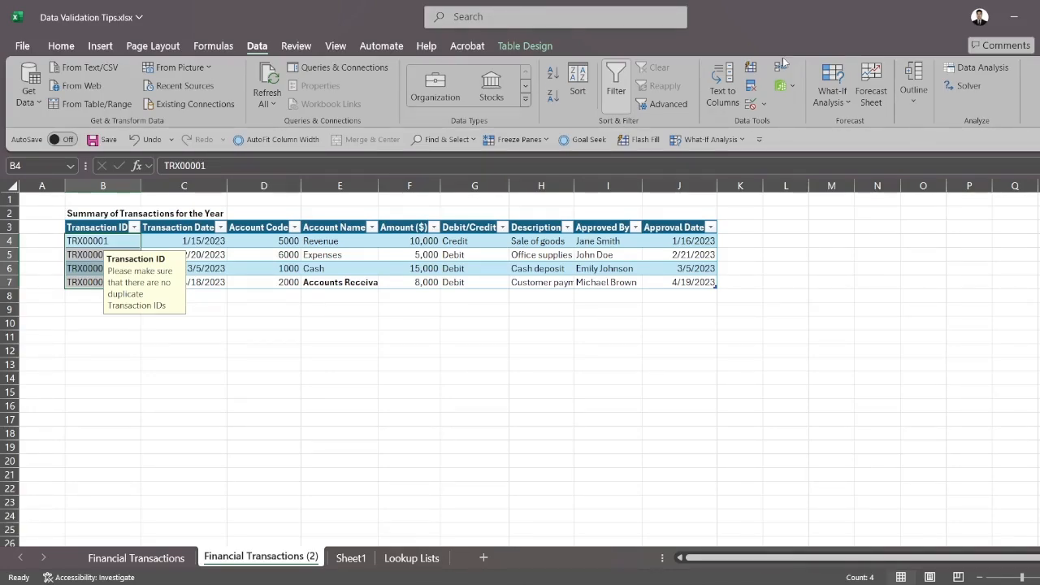
pyautogui.click(753, 104)
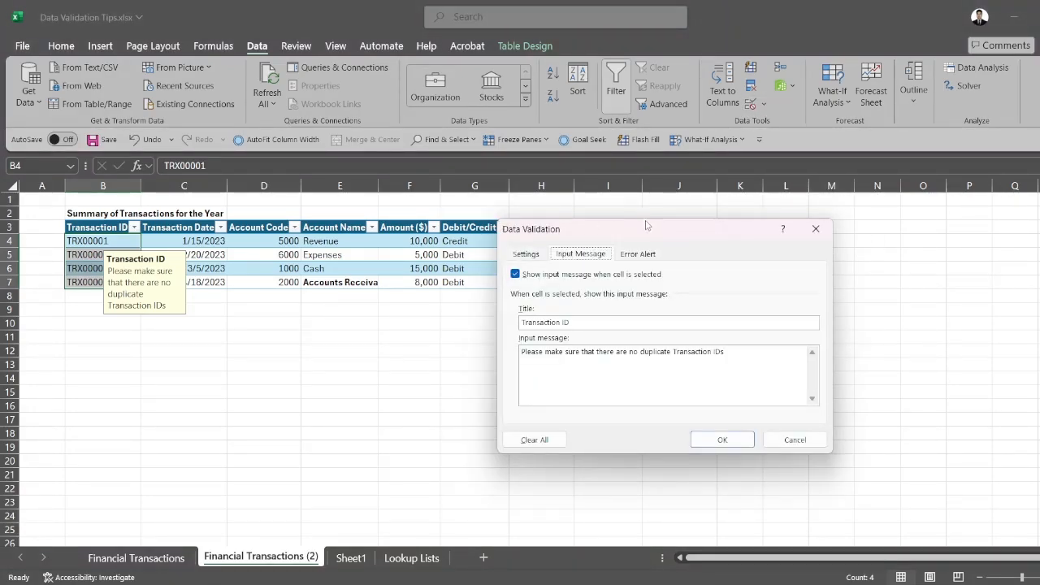
pyautogui.click(647, 255)
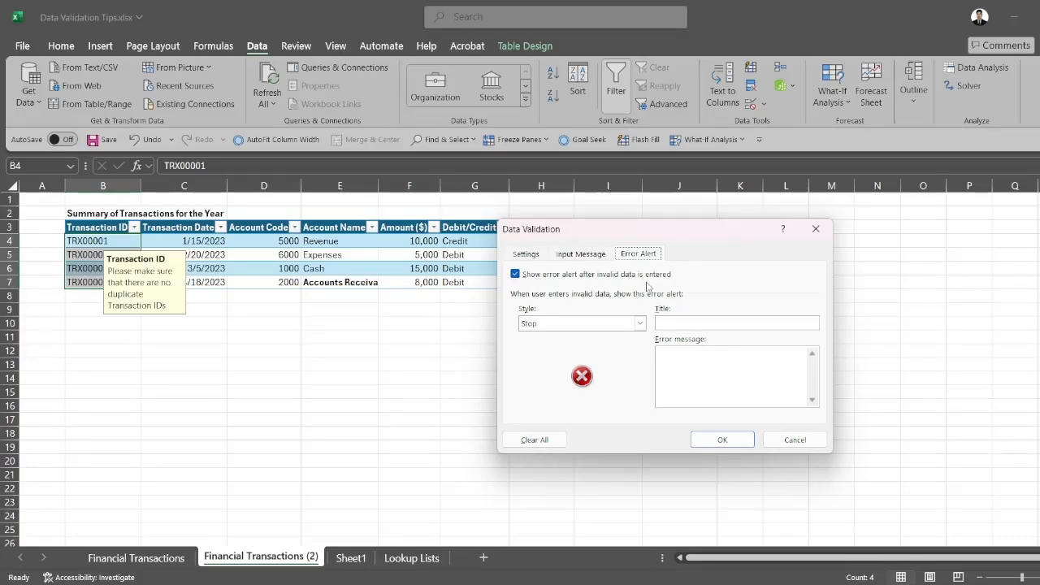
pyautogui.click(694, 323)
pyautogui.write('Duplica')
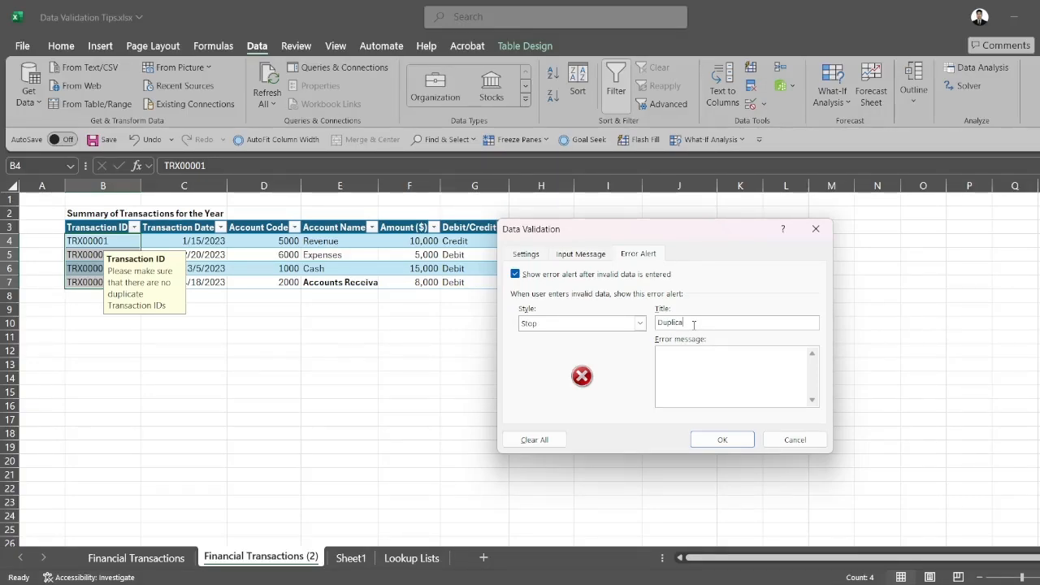
pyautogui.write('te Detected')
# Set the error message to "Please make sure no duplicate Transactions IDs were entered" and apply the validation settings.
pyautogui.click(689, 360)
pyautogui.write('Please')
pyautogui.press('BackSpace')
pyautogui.press('BackSpace')
pyautogui.press('BackSpace')
pyautogui.press('BackSpace')
pyautogui.press('BackSpace')
pyautogui.write('lease make sure')
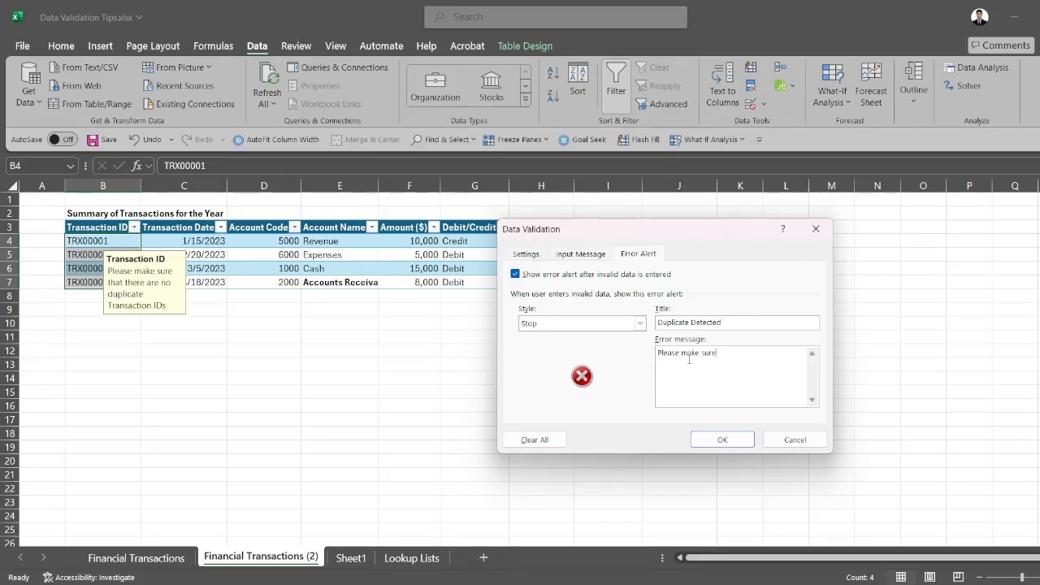
pyautogui.write(' no duplicate Transactions IDs were entered')
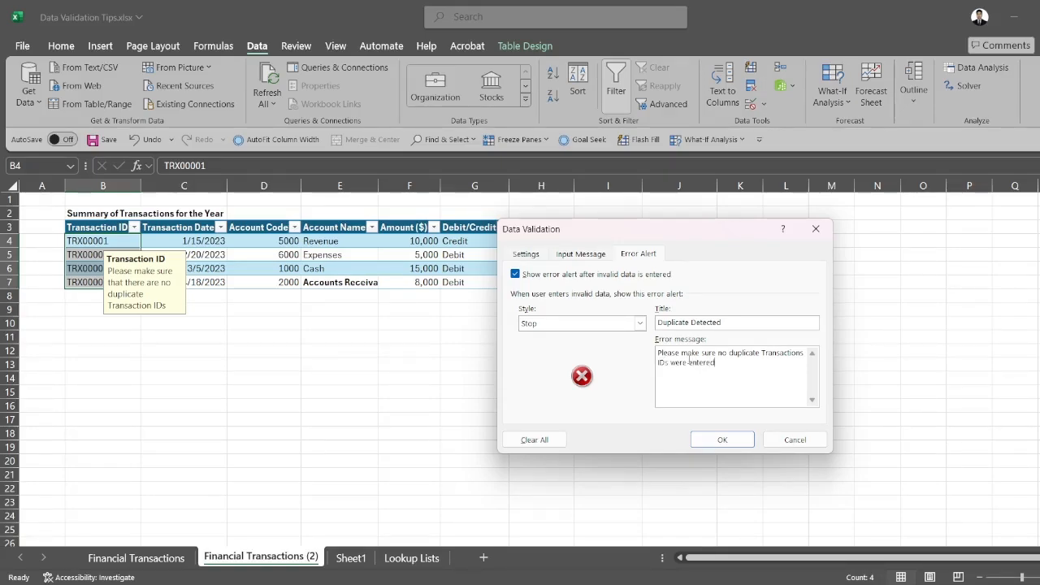
pyautogui.click(722, 440)
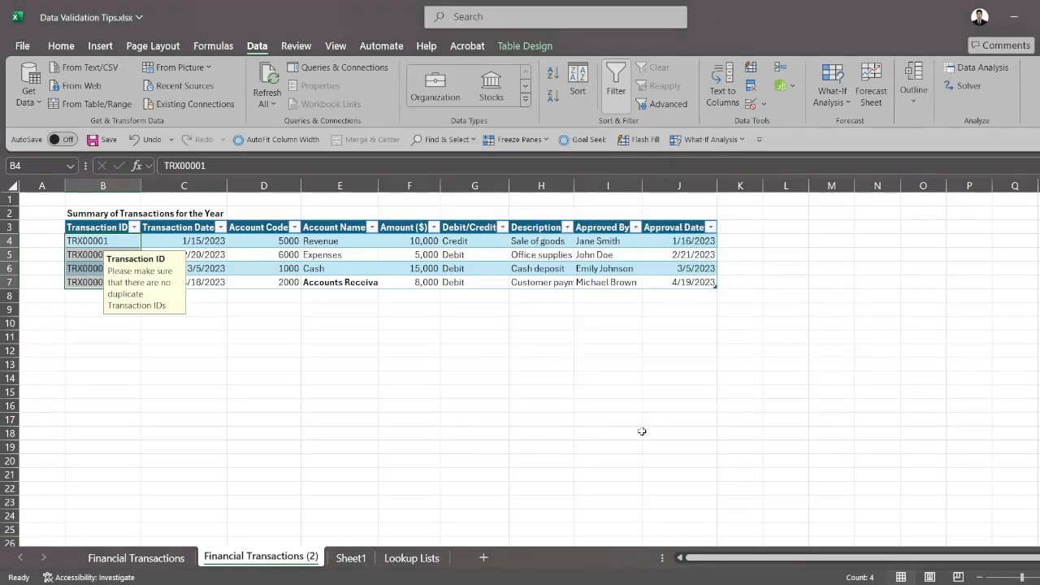
# Test the duplicate alert by entering TRX00001 in B8, discard the entry and recheck the input message on B5.
pyautogui.click(498, 390)
pyautogui.click(118, 292)
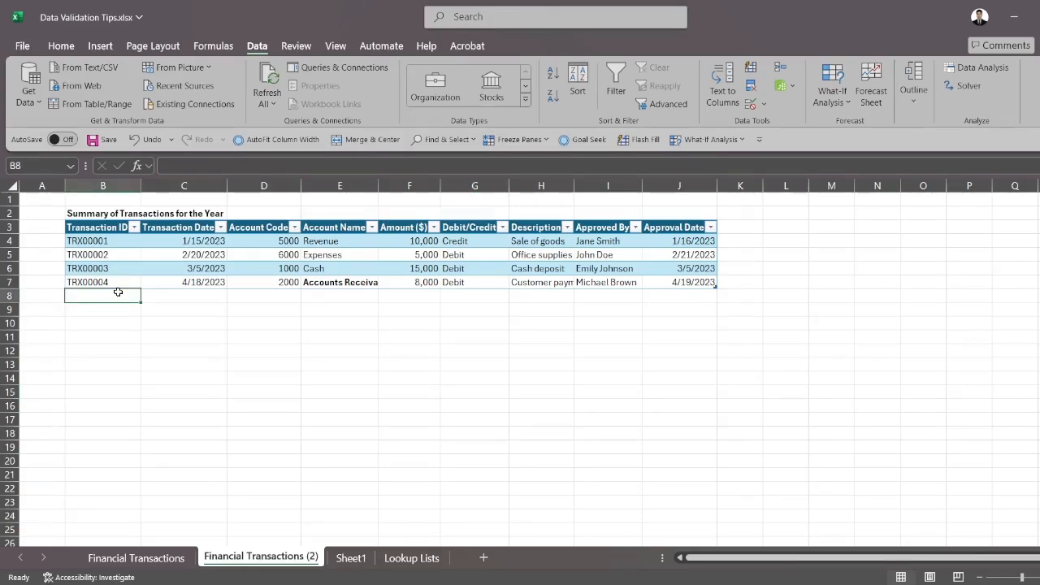
pyautogui.write('TRX')
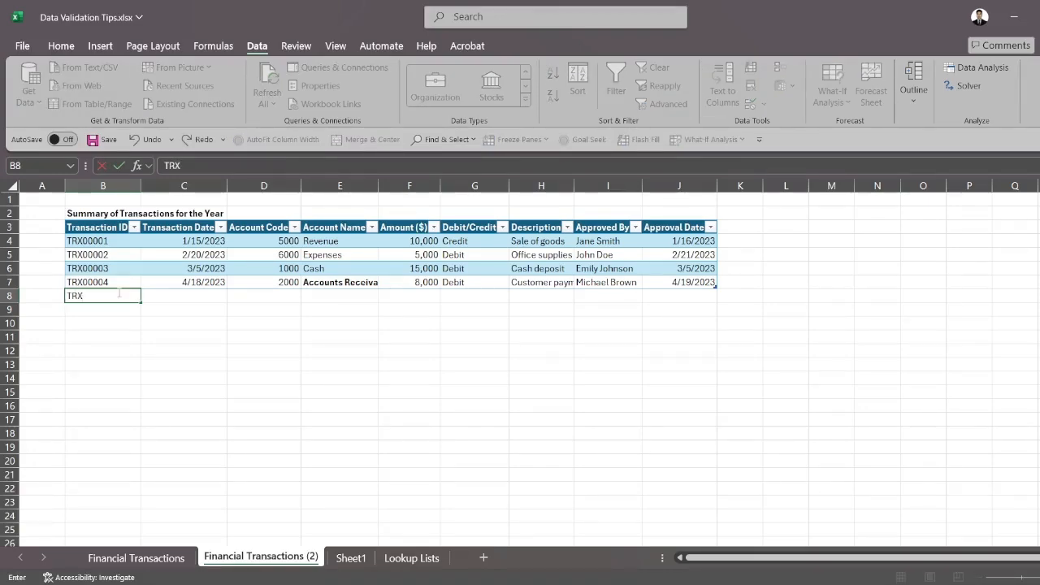
pyautogui.write('00001')
pyautogui.press('Return')
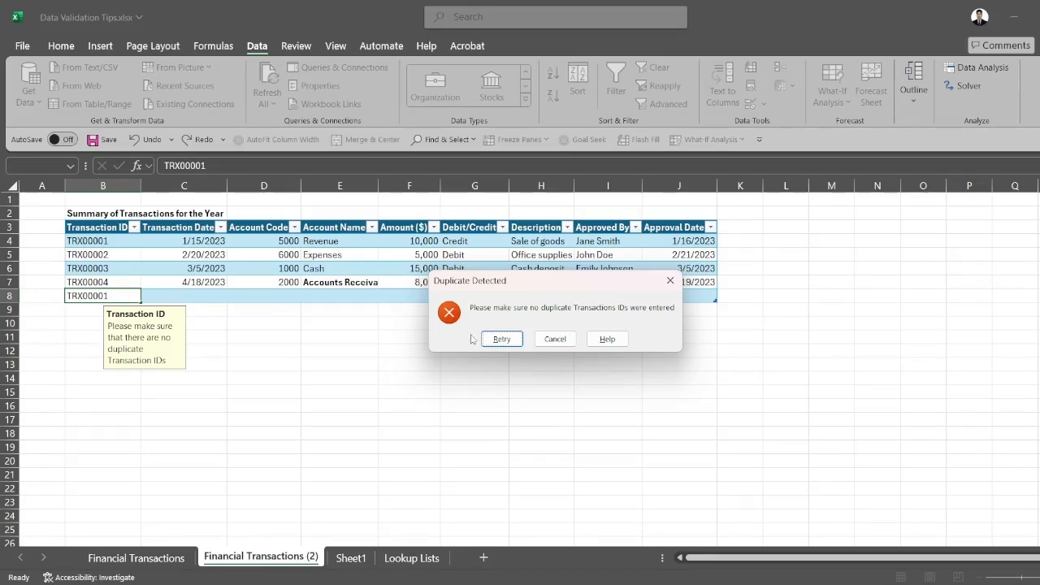
pyautogui.click(554, 339)
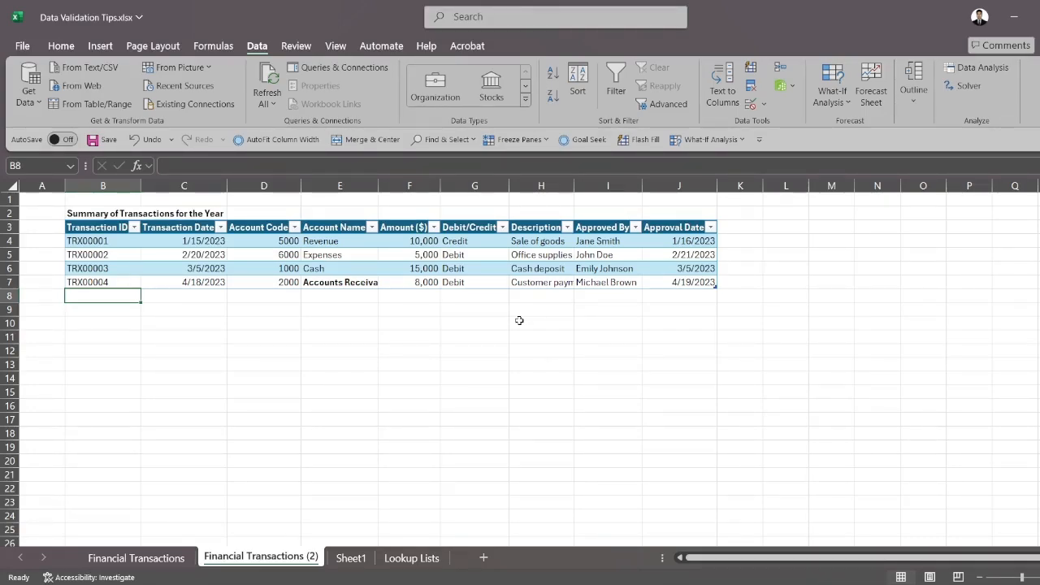
pyautogui.click(129, 256)
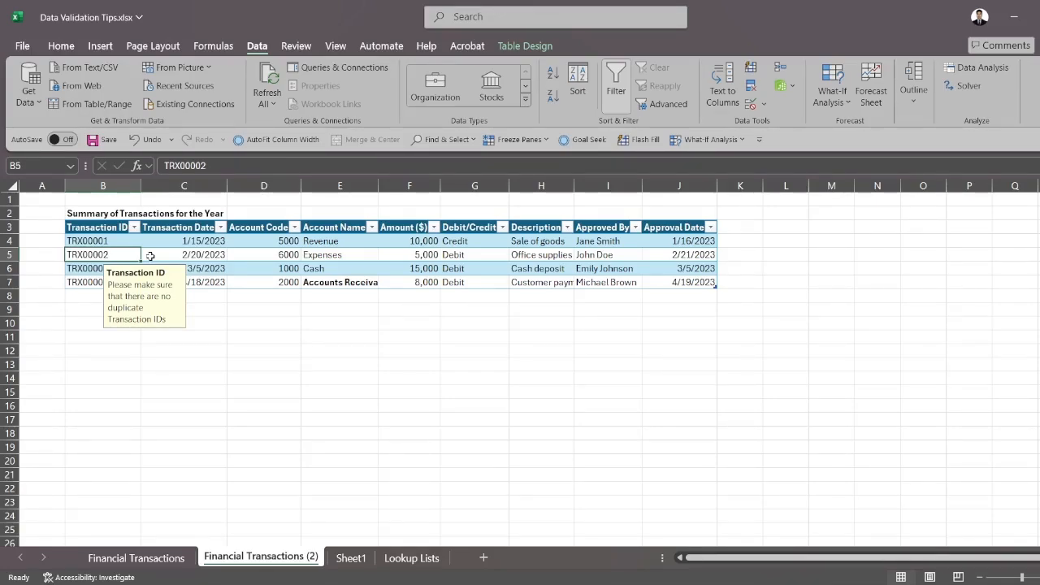
pyautogui.click(93, 325)
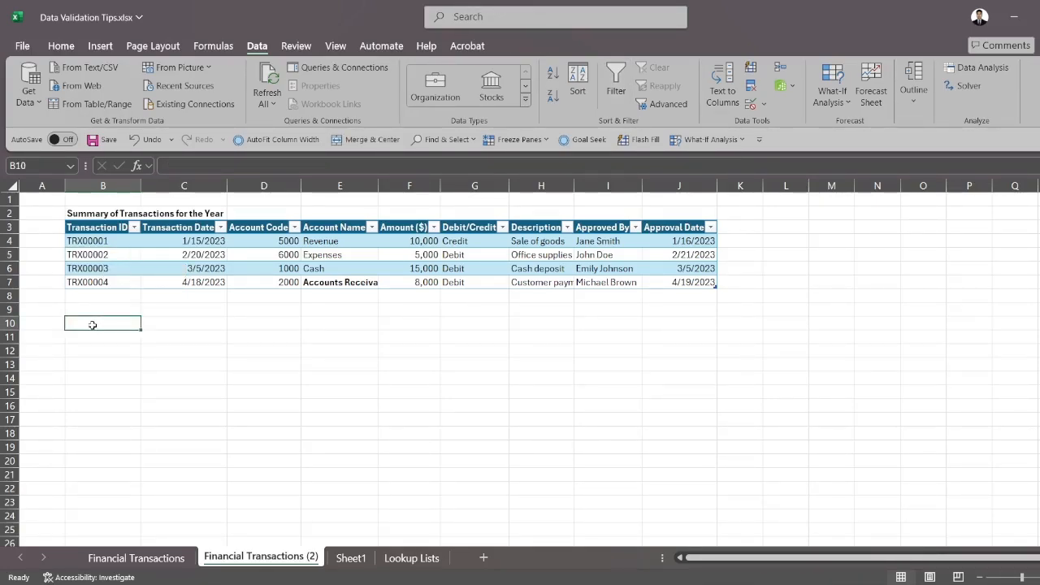